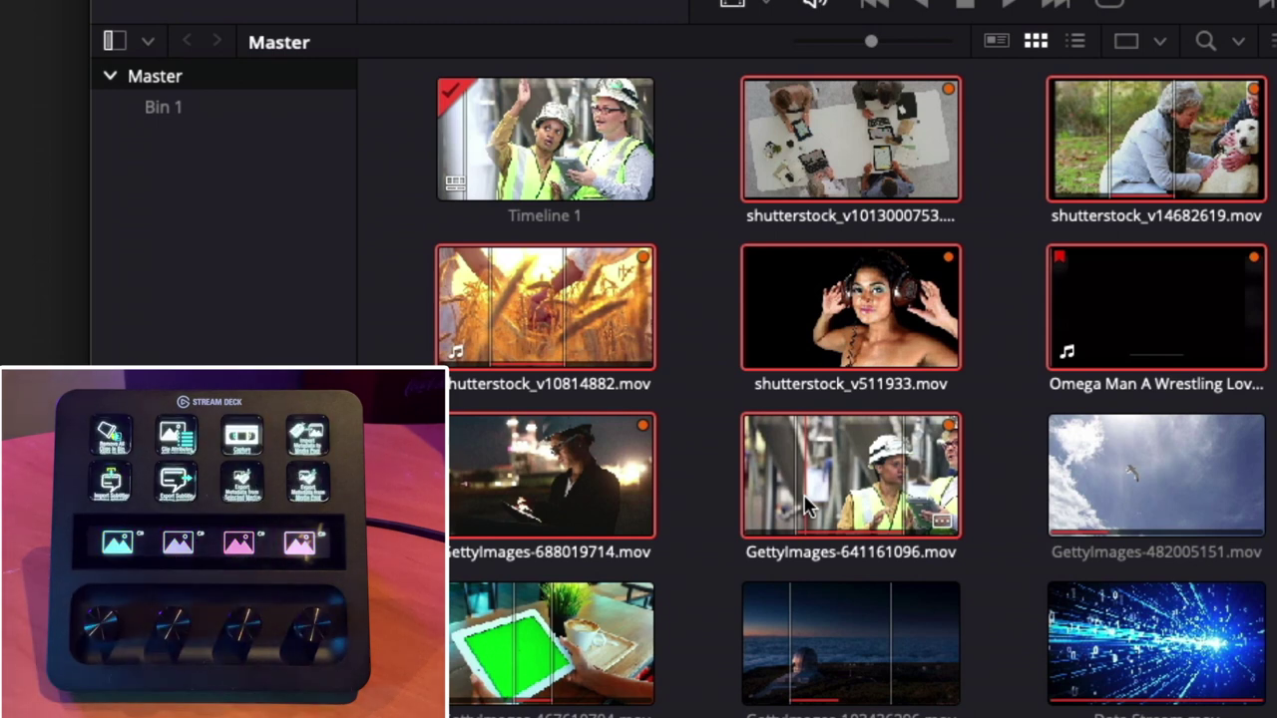
Color the selected media pool clips pink and clear the color from the shutterstock_v10814882.mov timeline clip.
key("ctrl+alt+shift+p")
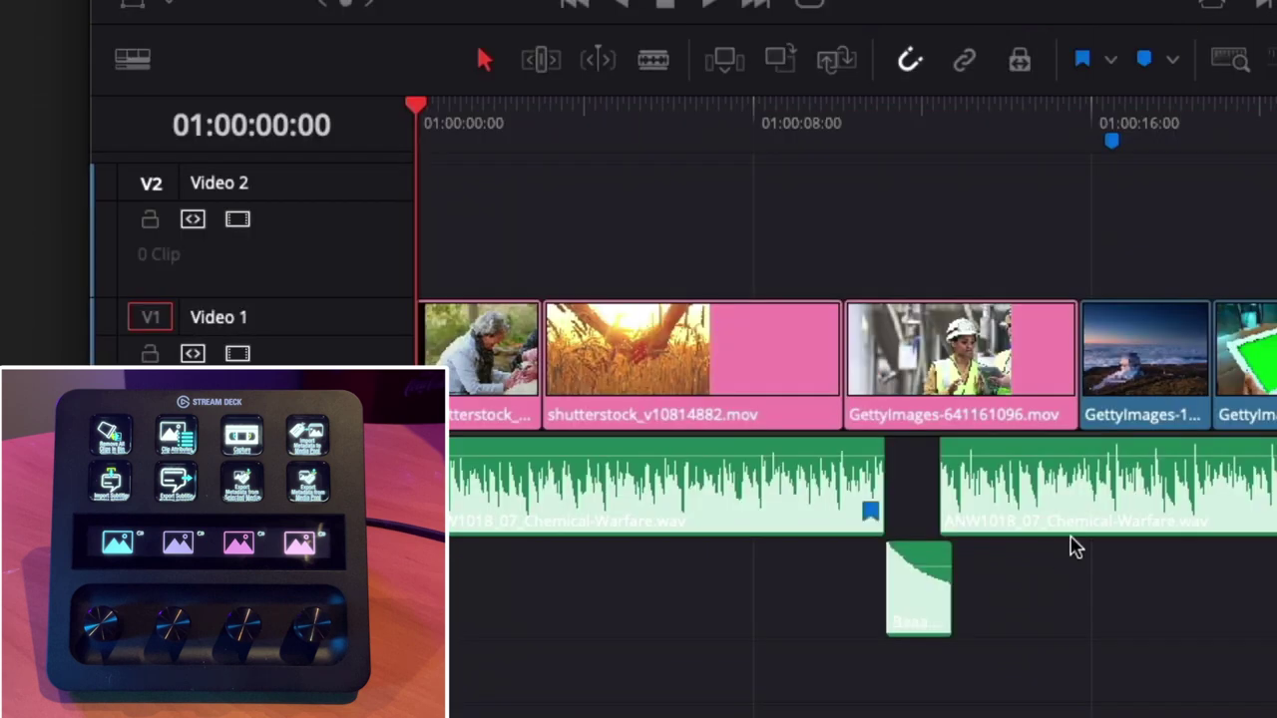
left_click(726, 375)
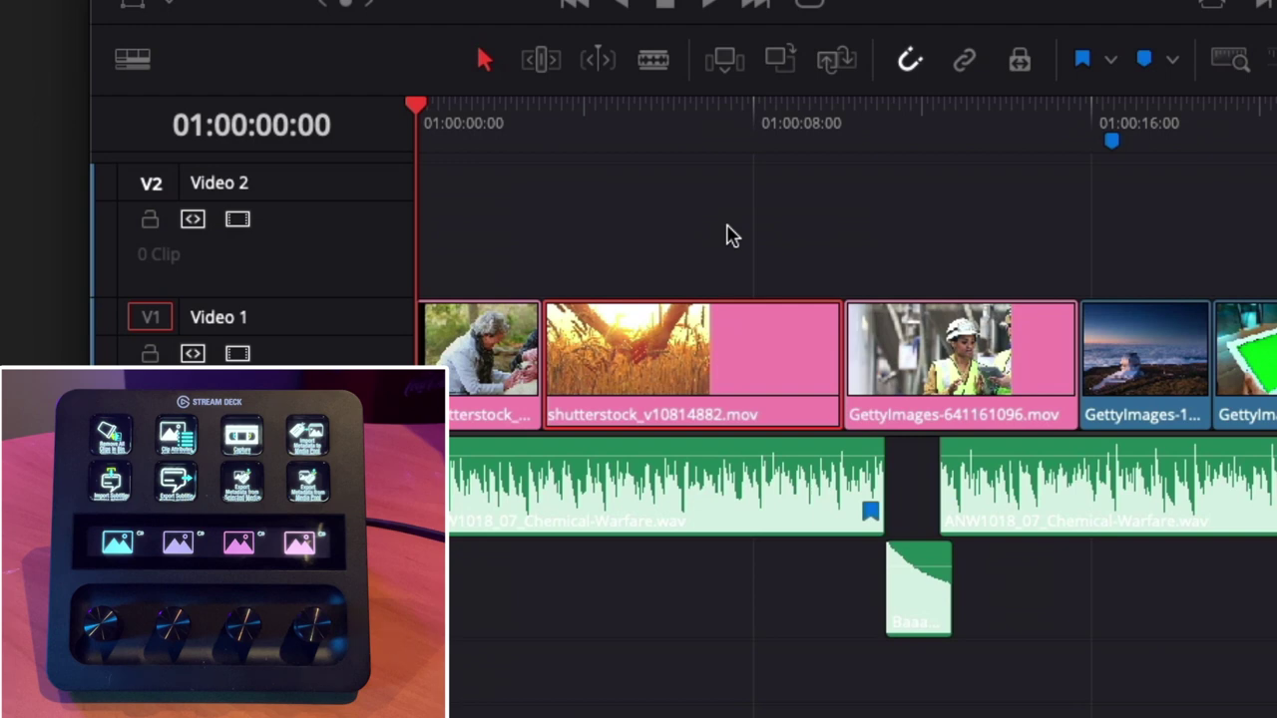
key("super+z")
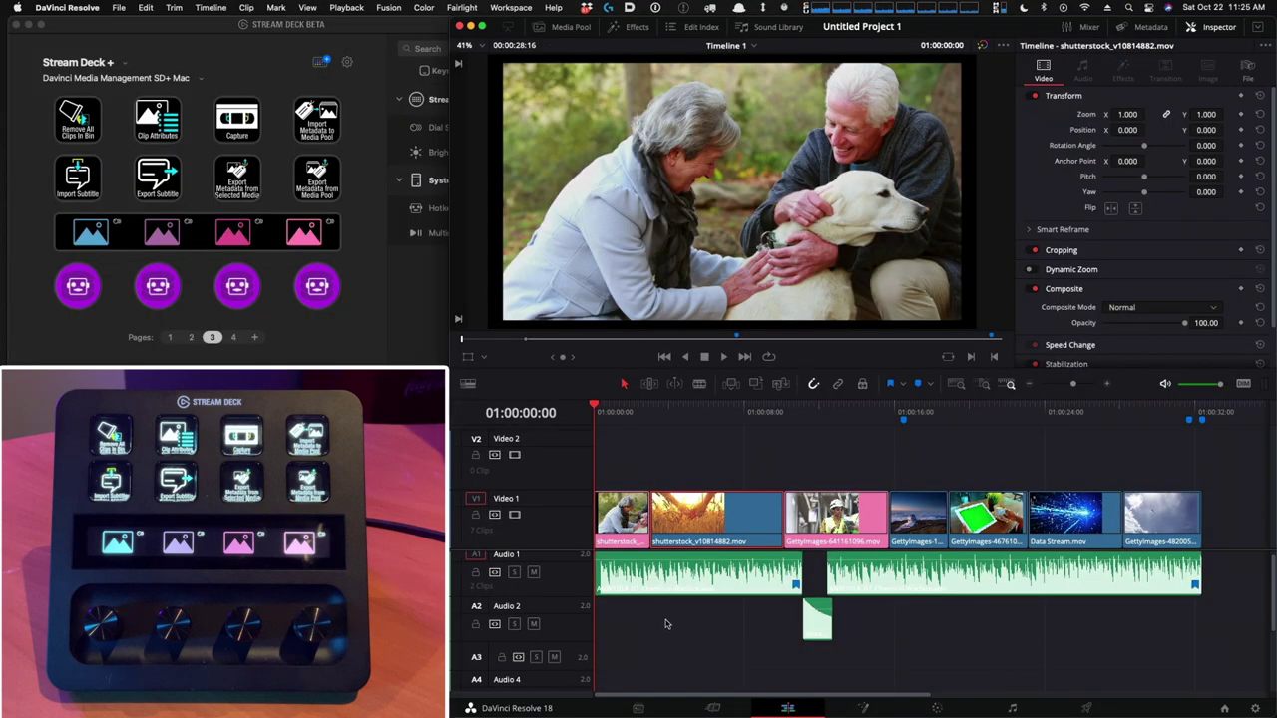
On the Media page, select shutterstock_v511933.mov and step the selection back and forth through neighbouring clips in its row.
left_click(637, 709)
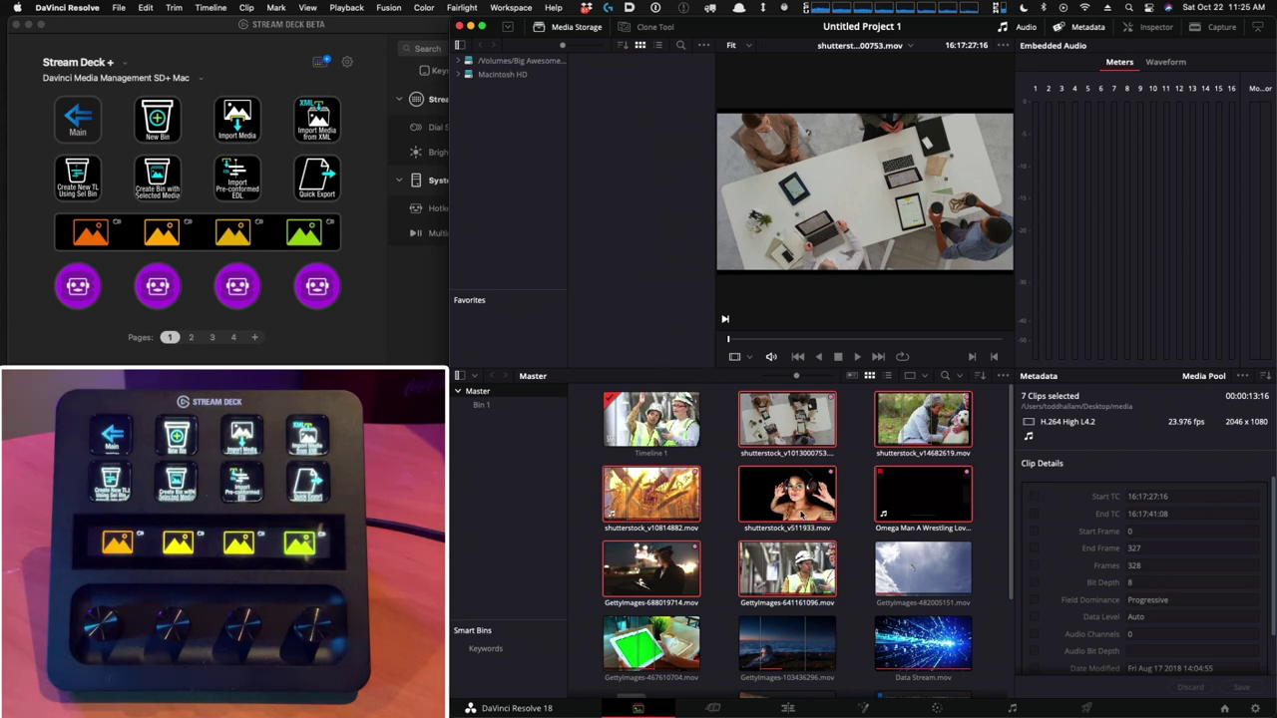
left_click(794, 498)
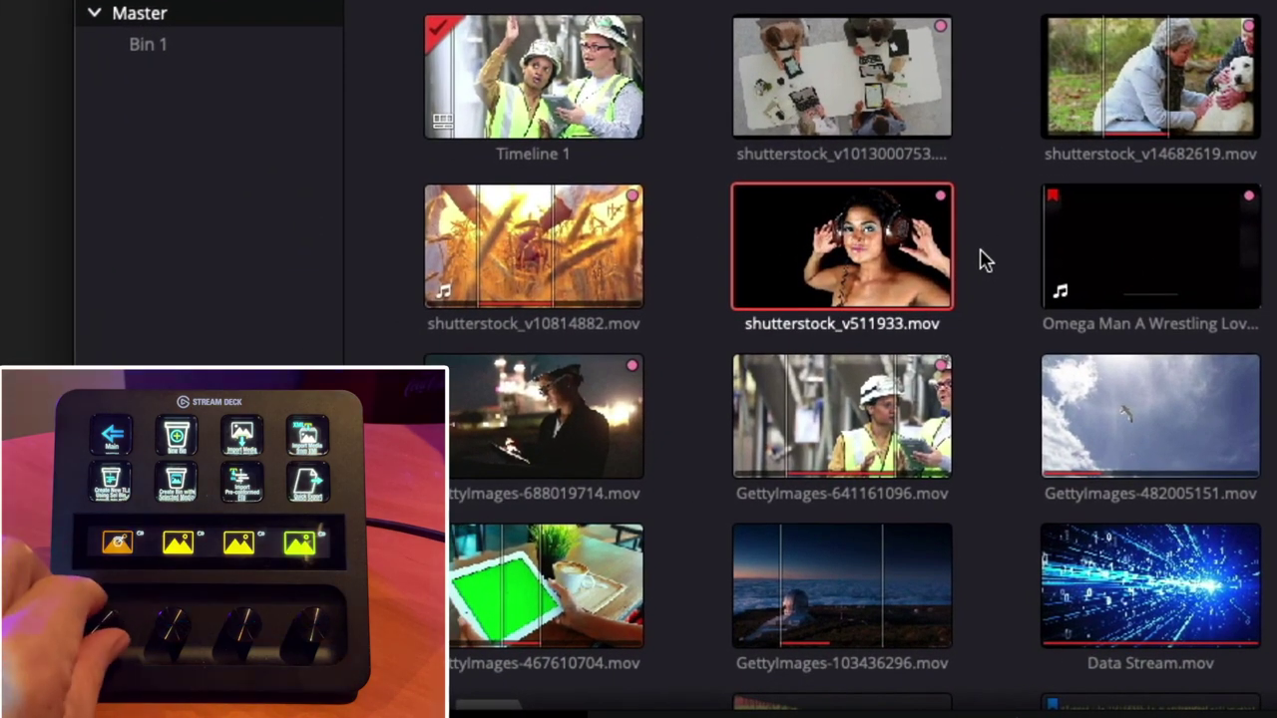
key("Right")
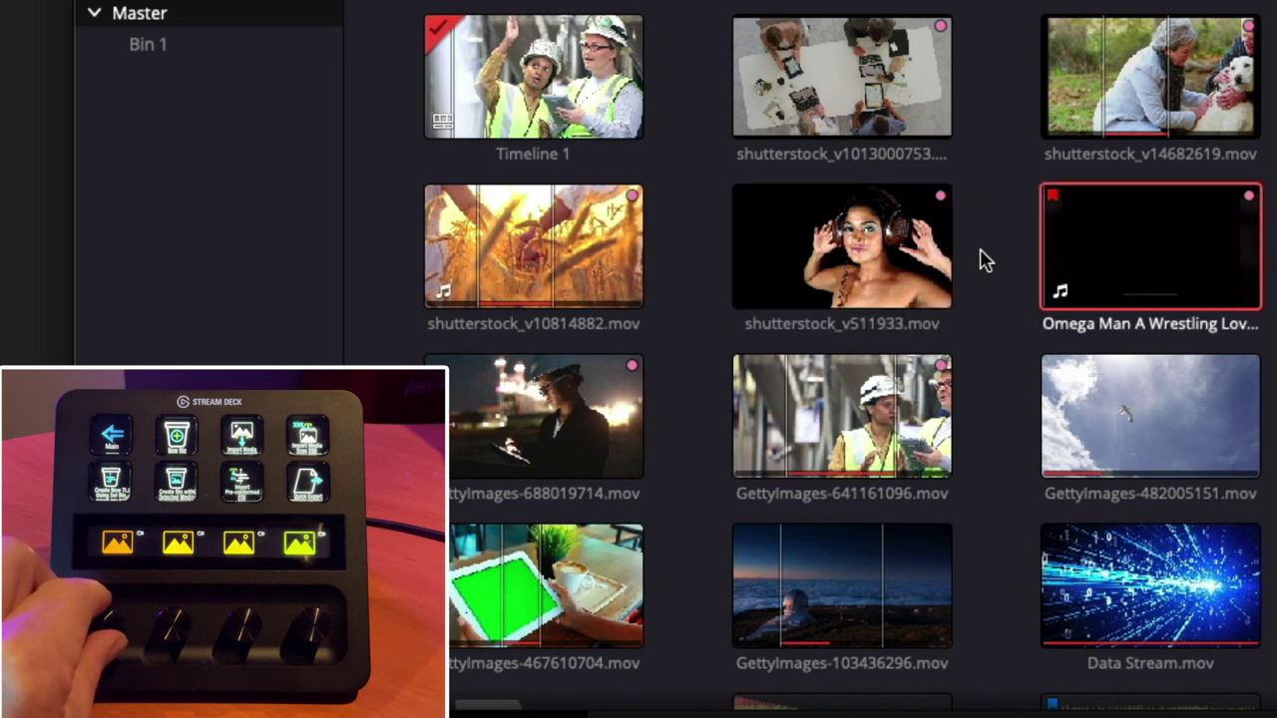
key("Left")
key("Left")
key("Right")
key("Right")
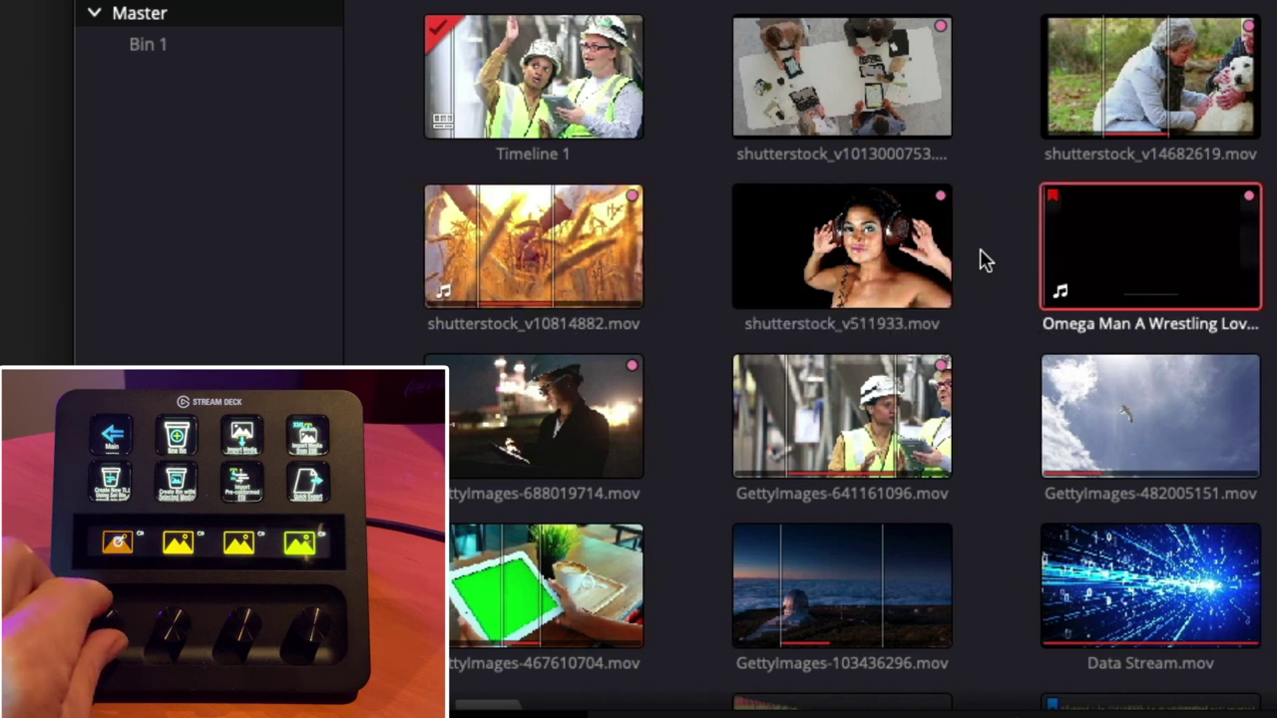
key("Left")
key("Left")
key("Right")
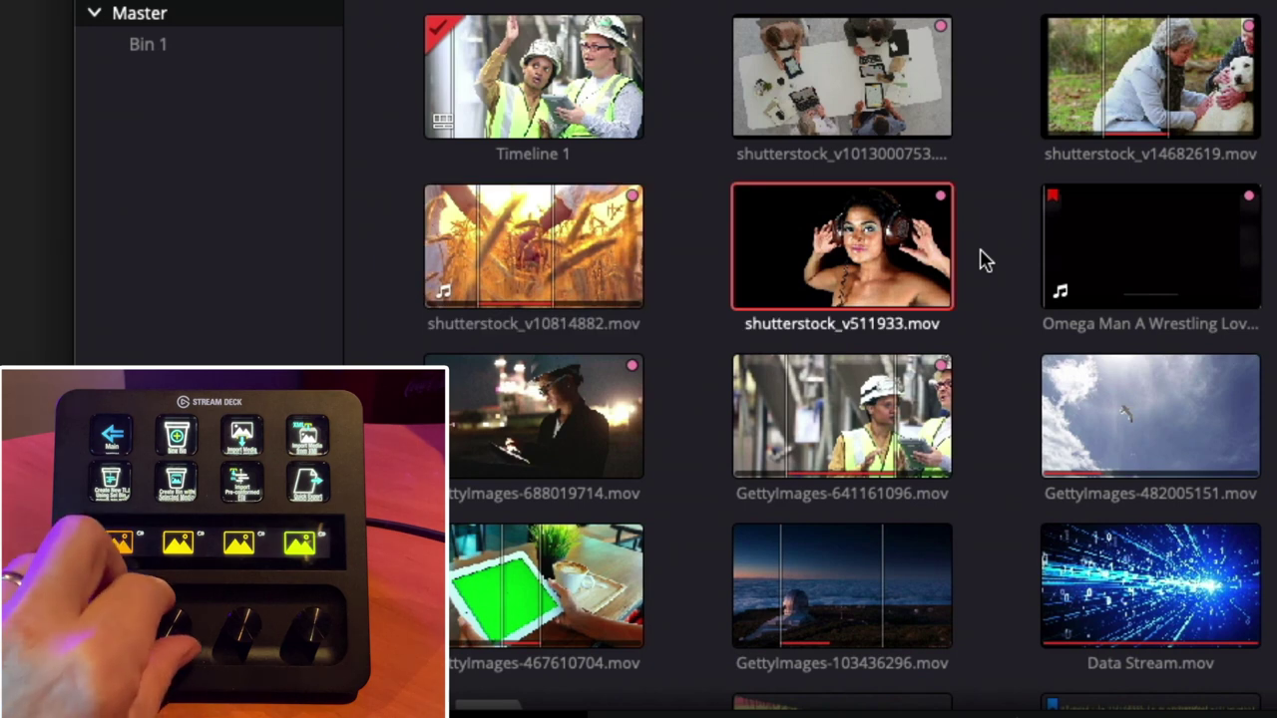
Move the media pool selection up and down between clip rows, ending on shutterstock_v10814882.mov.
key("Down")
key("Down")
key("Up")
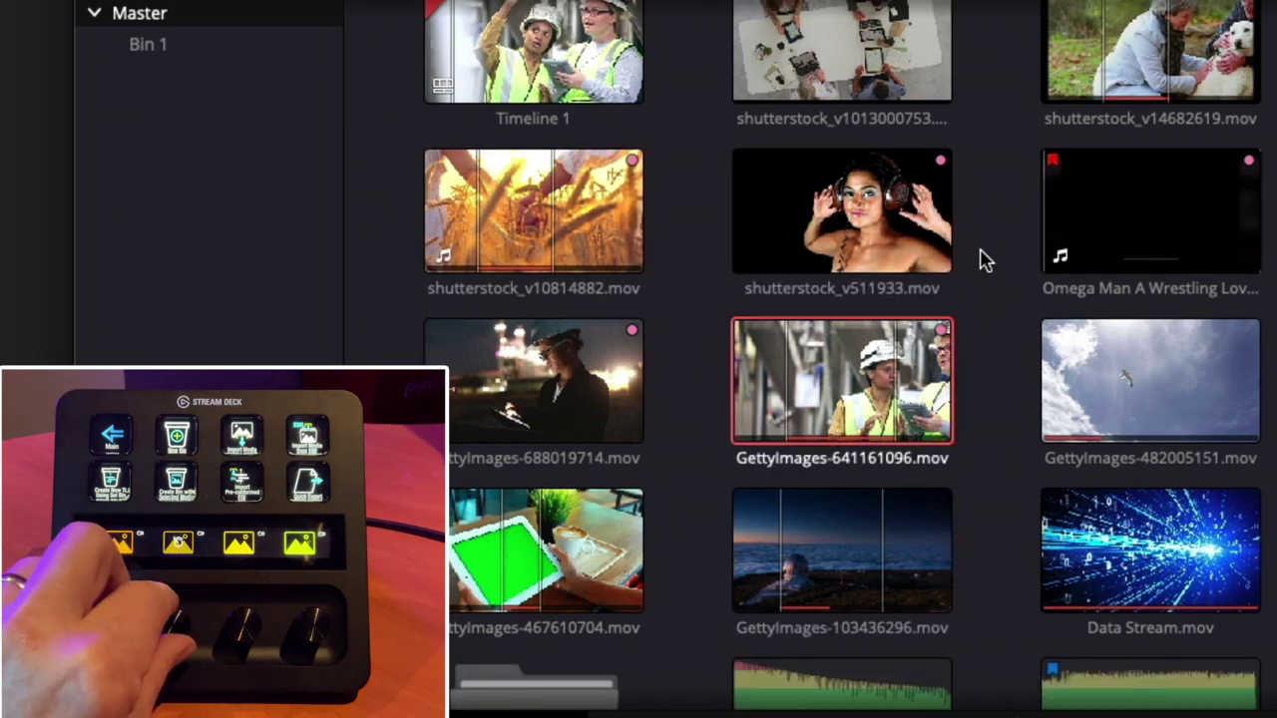
key("Up")
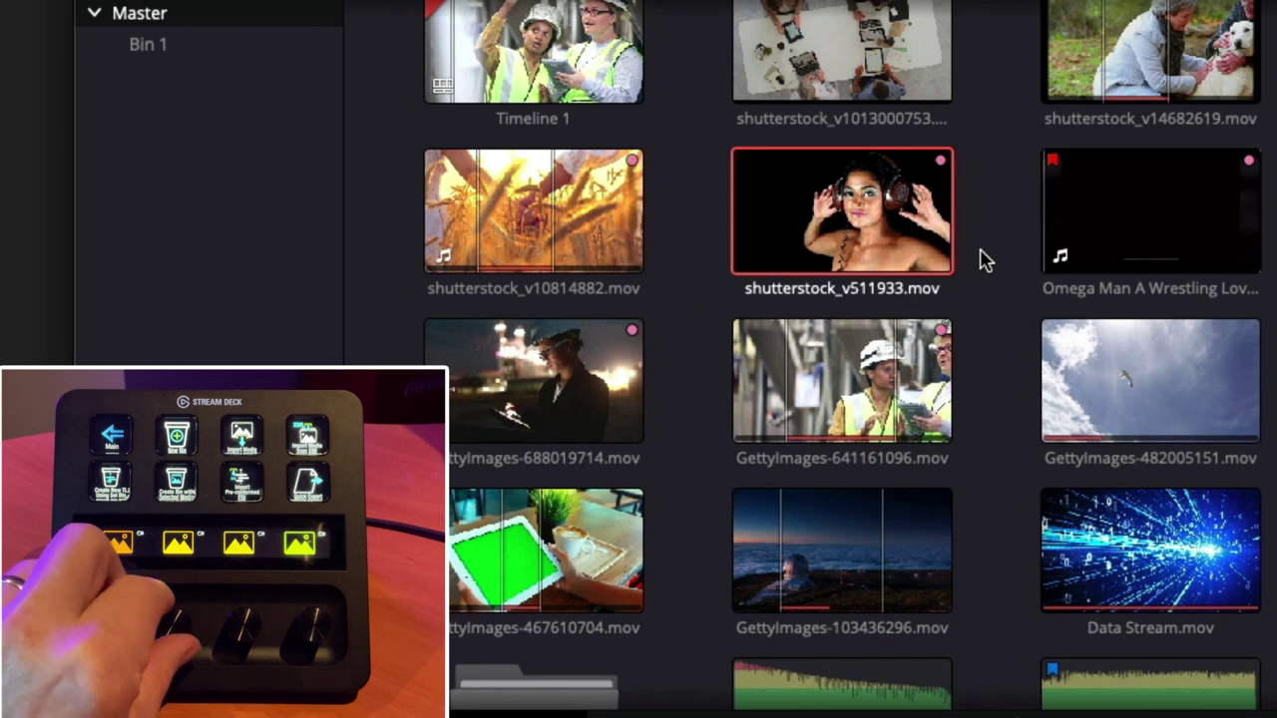
key("Down")
key("Down")
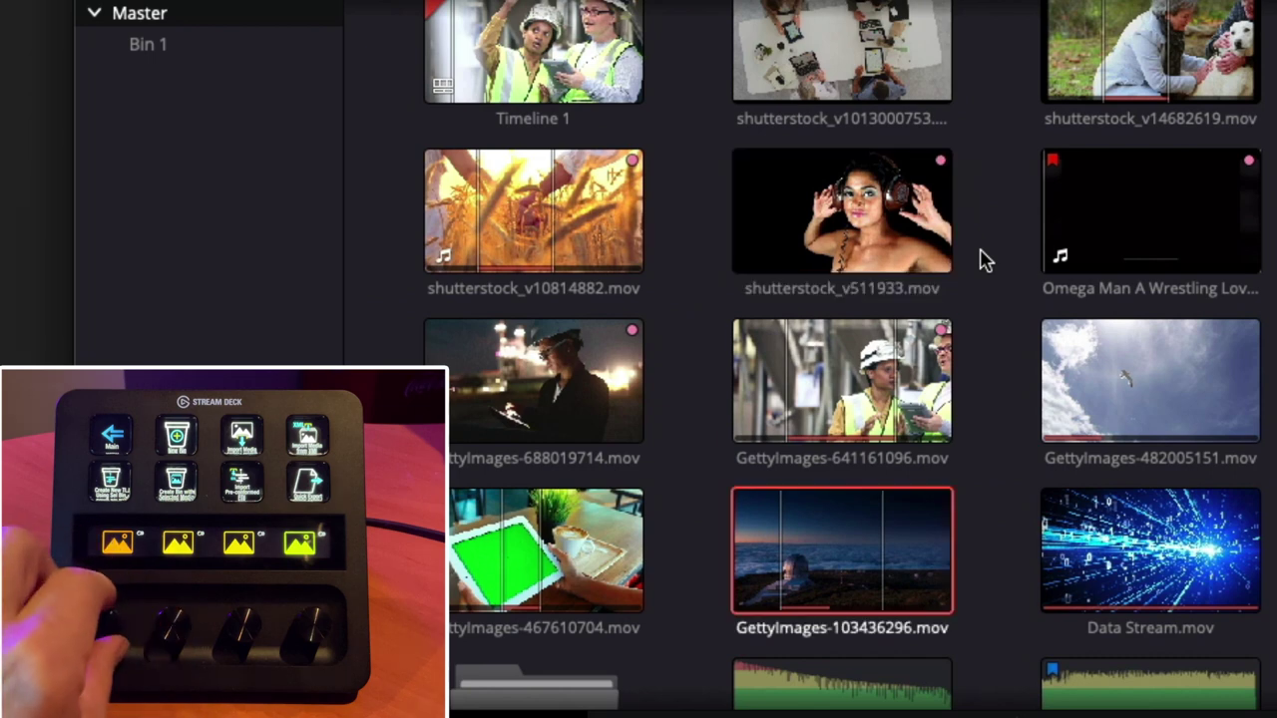
key("Left")
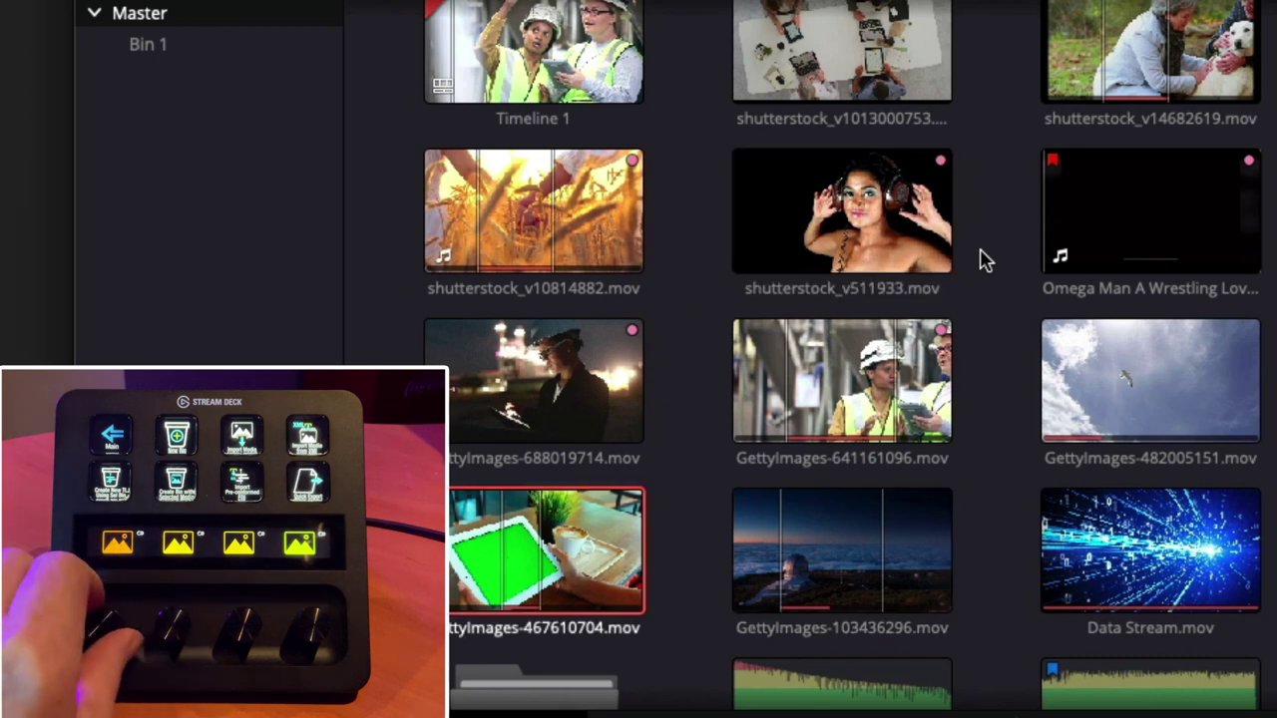
key("Down")
key("Up")
key("Up")
key("Up")
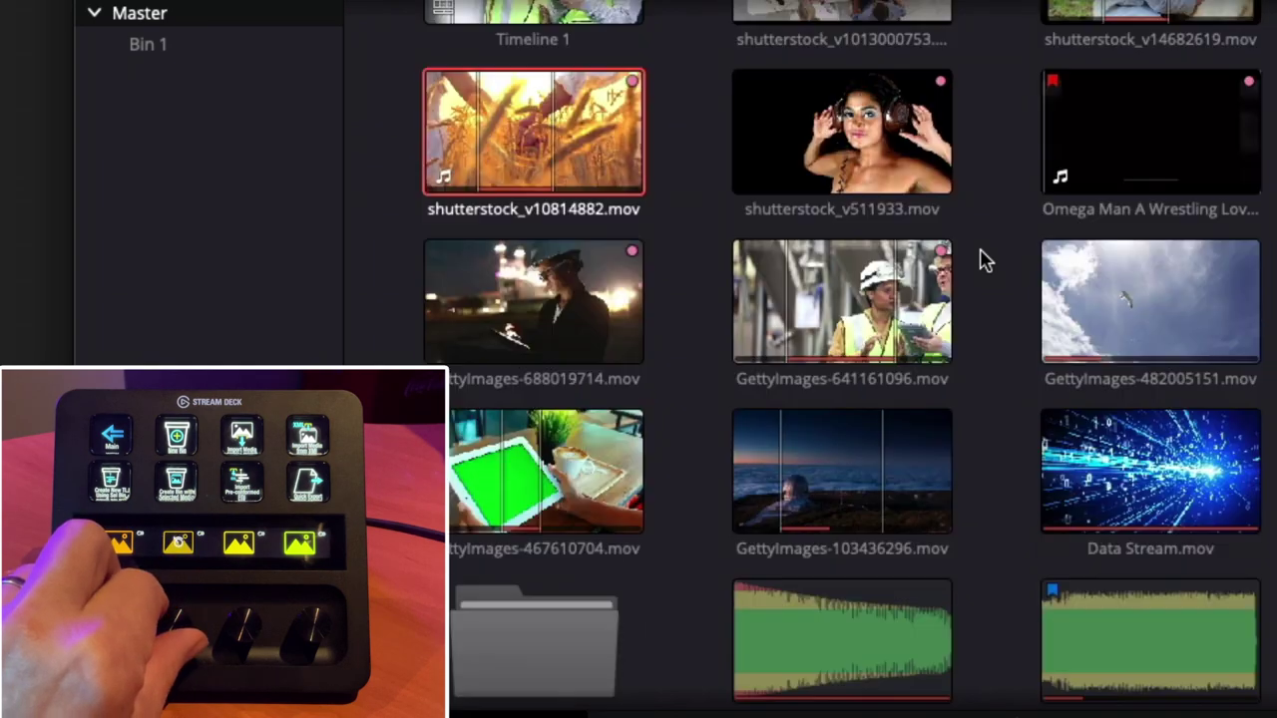
key("Up")
key("Down")
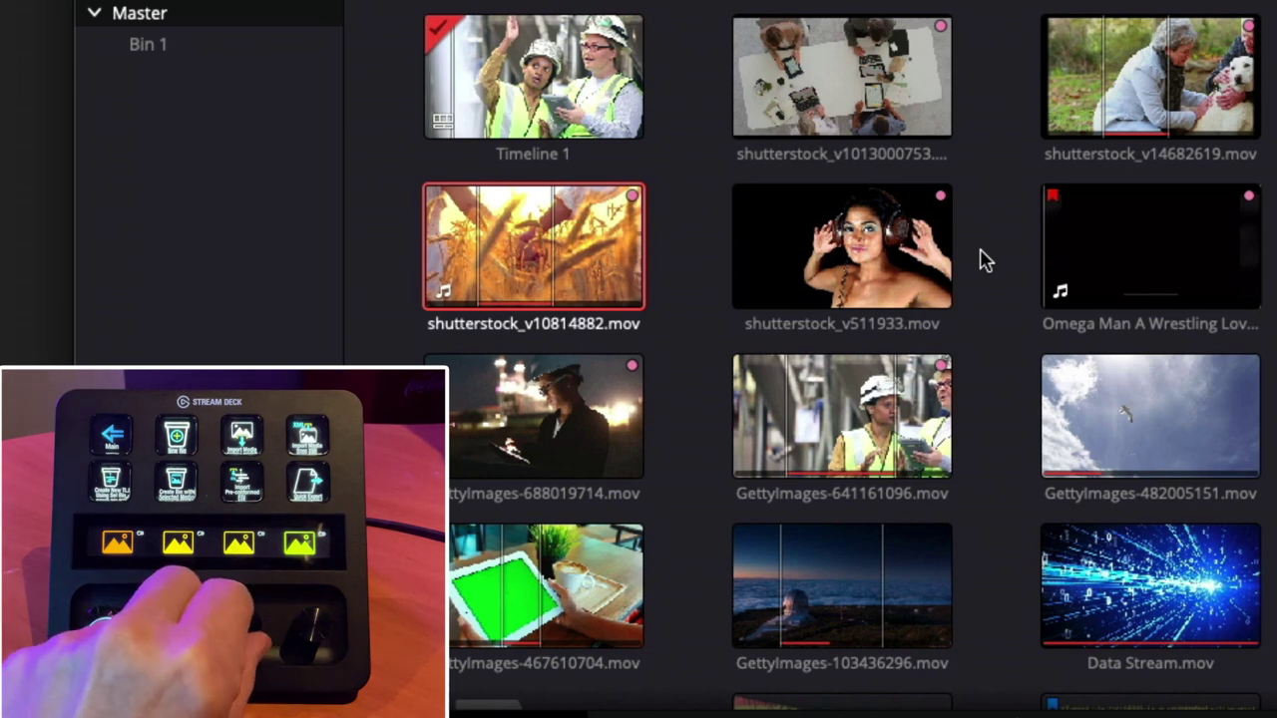
Extend the media pool selection from shutterstock_v10814882.mov through the Omega Man clip and shrink it back to the first clip.
key("shift+Right")
key("shift+Right")
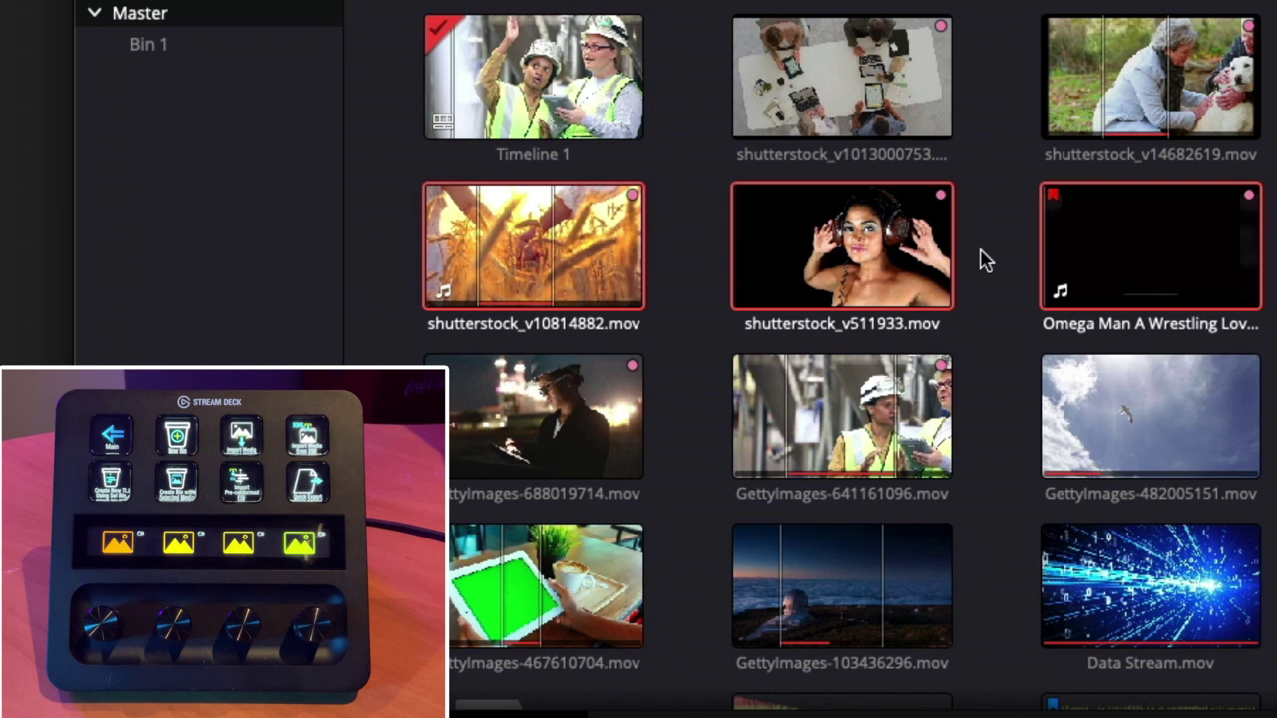
key("shift+Left")
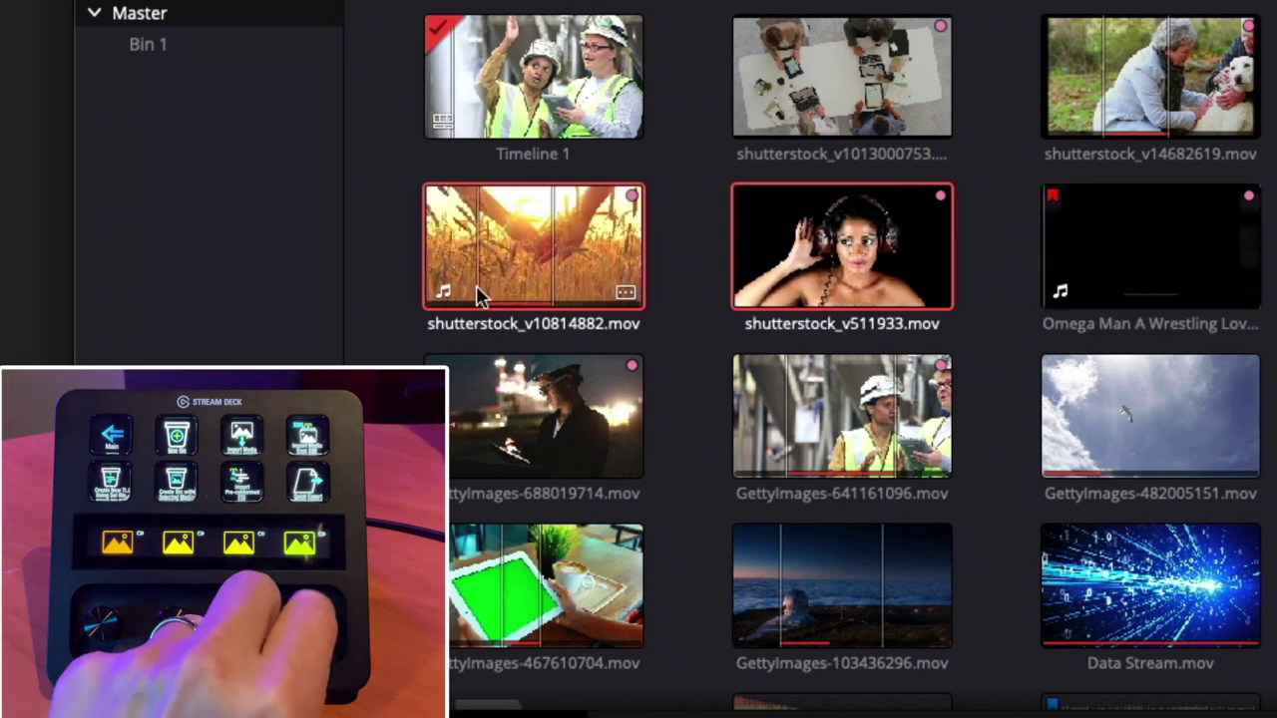
key("shift+Left")
key("Right")
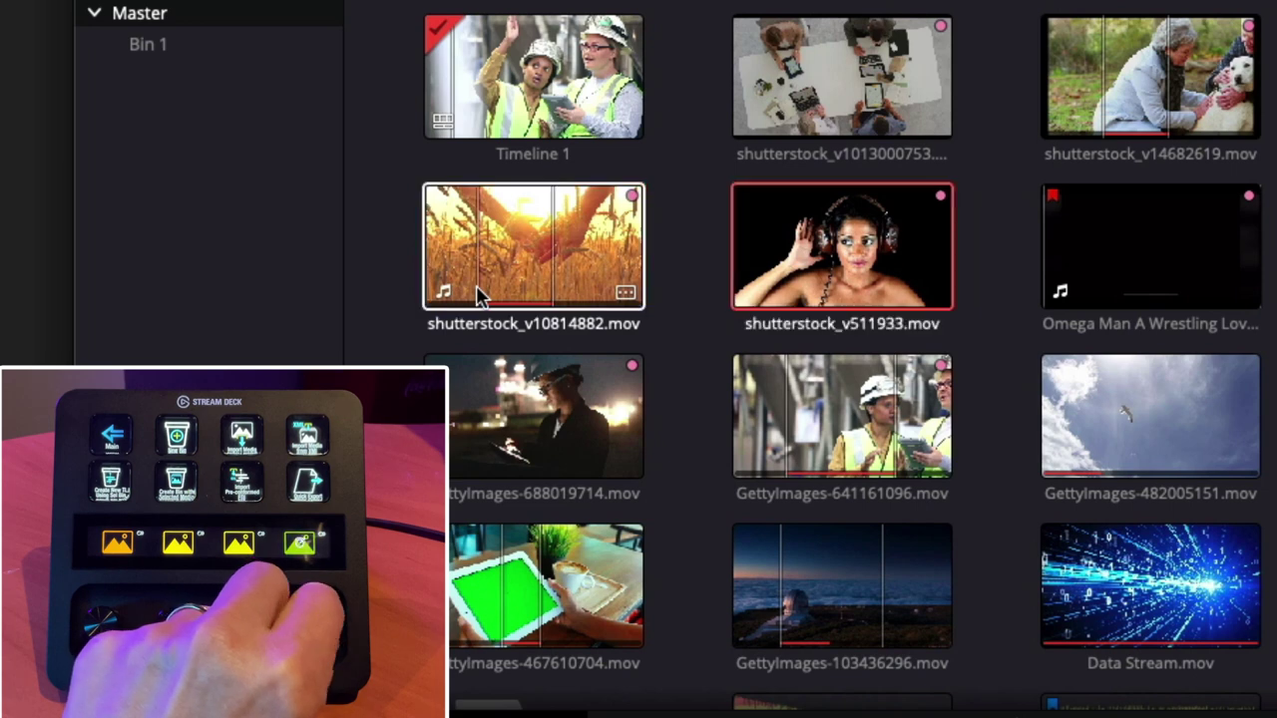
key("Right")
key("Left")
key("Left")
key("Right")
key("Right")
key("Left")
key("Left")
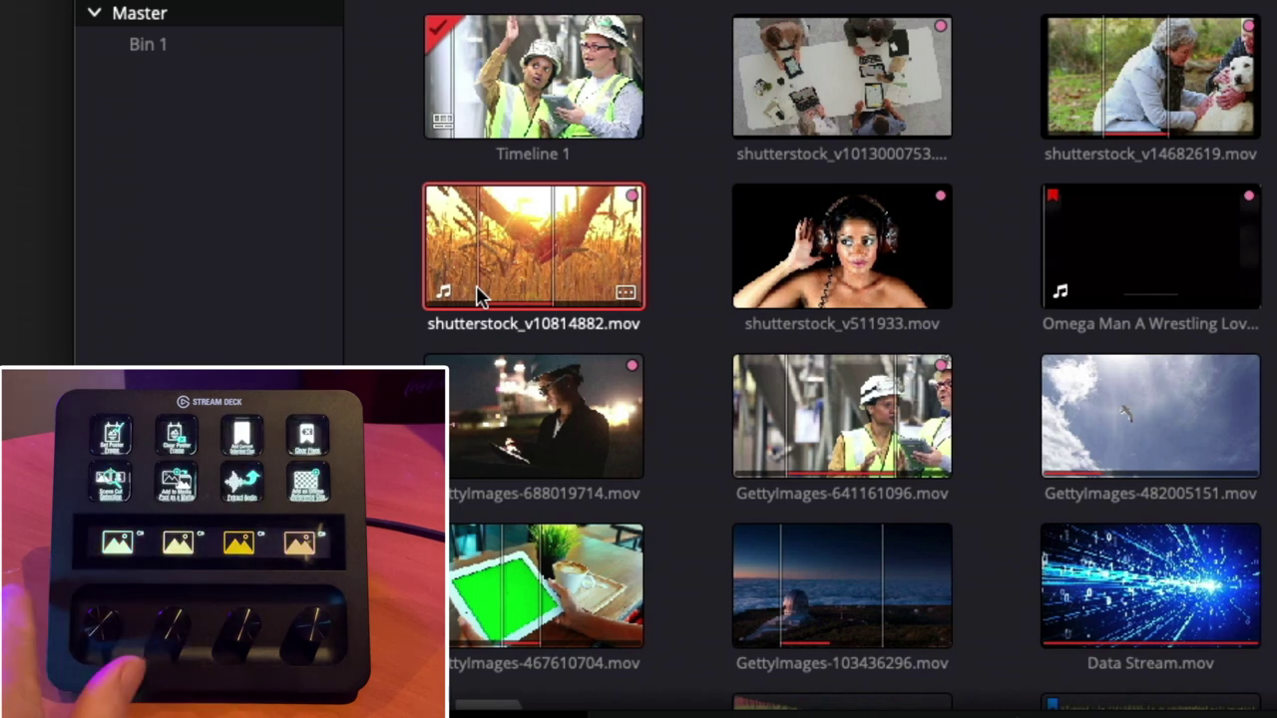
Add the clips next to shutterstock_v10814882.mov to the selection and remove them again.
key("shift+Right")
key("shift+Right")
key("shift+Left")
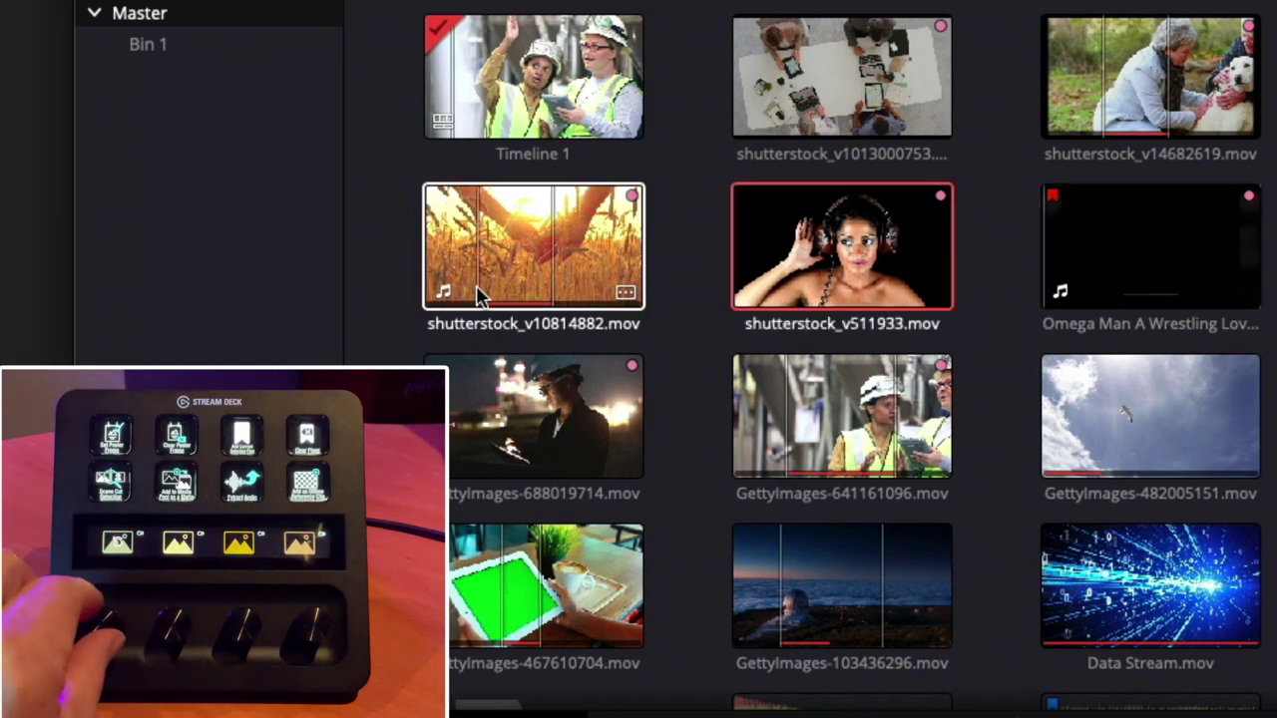
key("shift+Left")
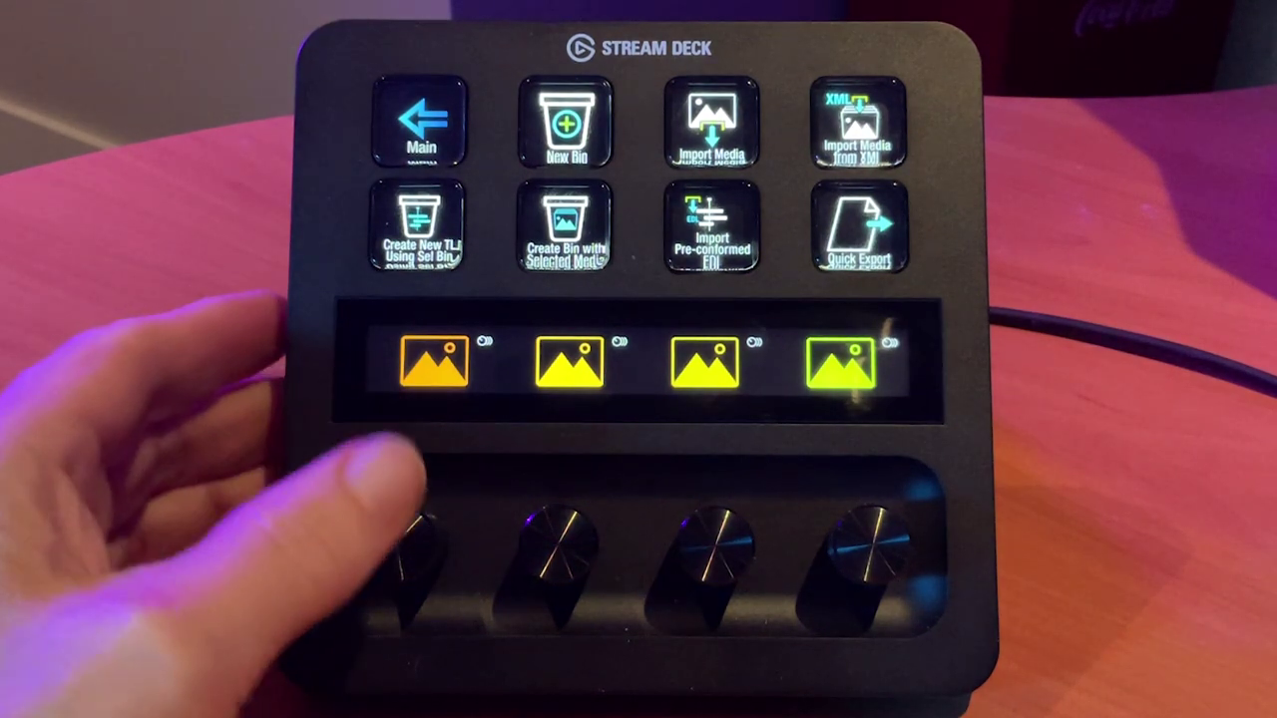
key("Right")
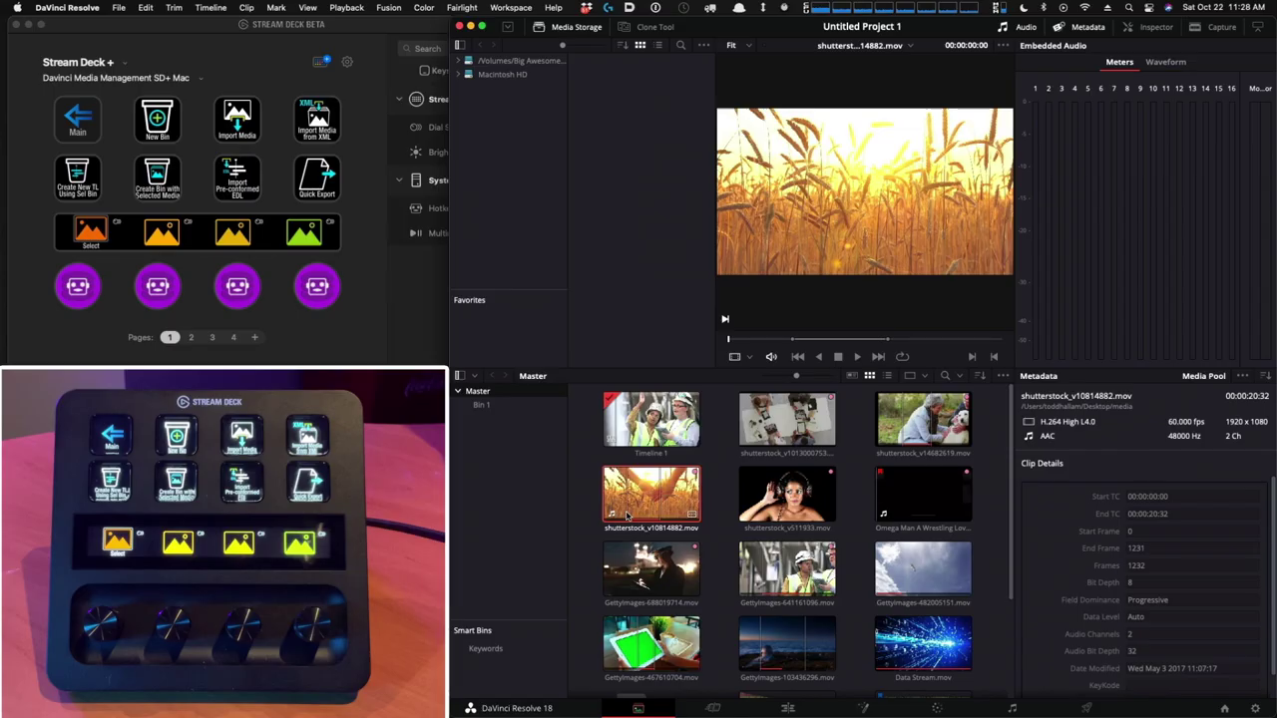
On the Edit page, set the shutterstock_v10814882.mov timeline clip's color to orange and reselect that clip after selecting Data Stream.mov.
left_click(803, 711)
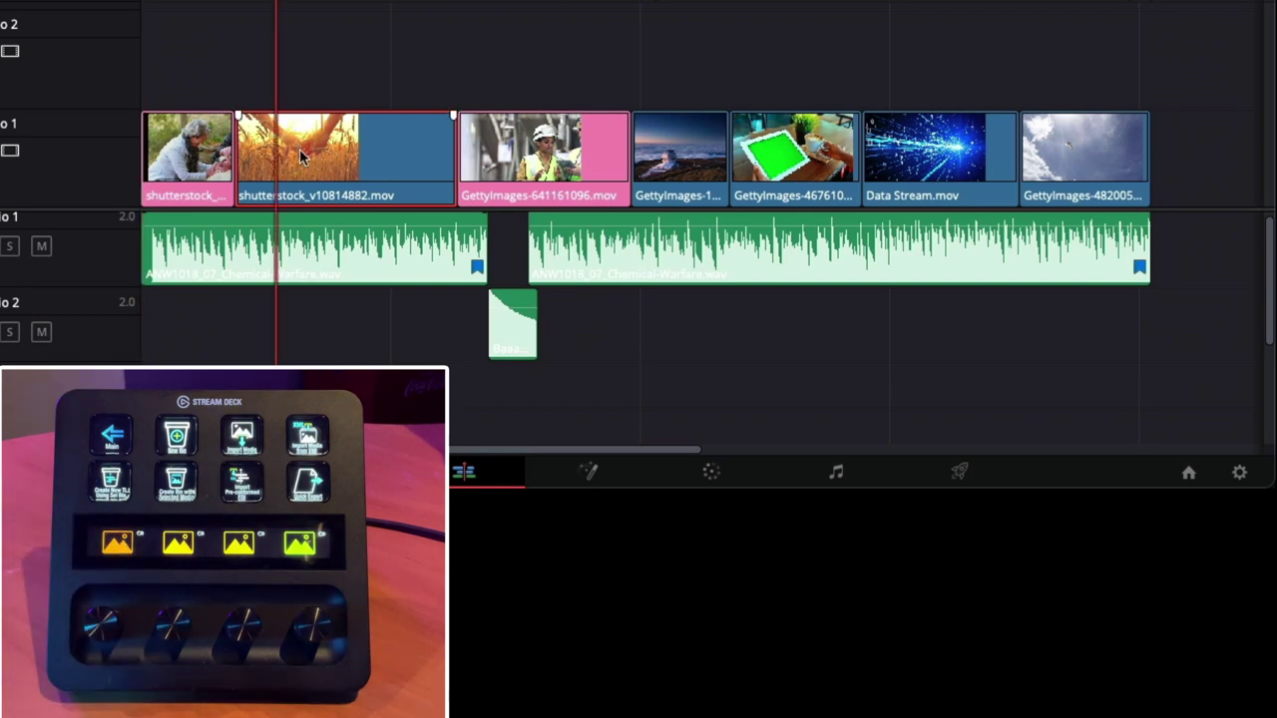
key("ctrl+alt+1")
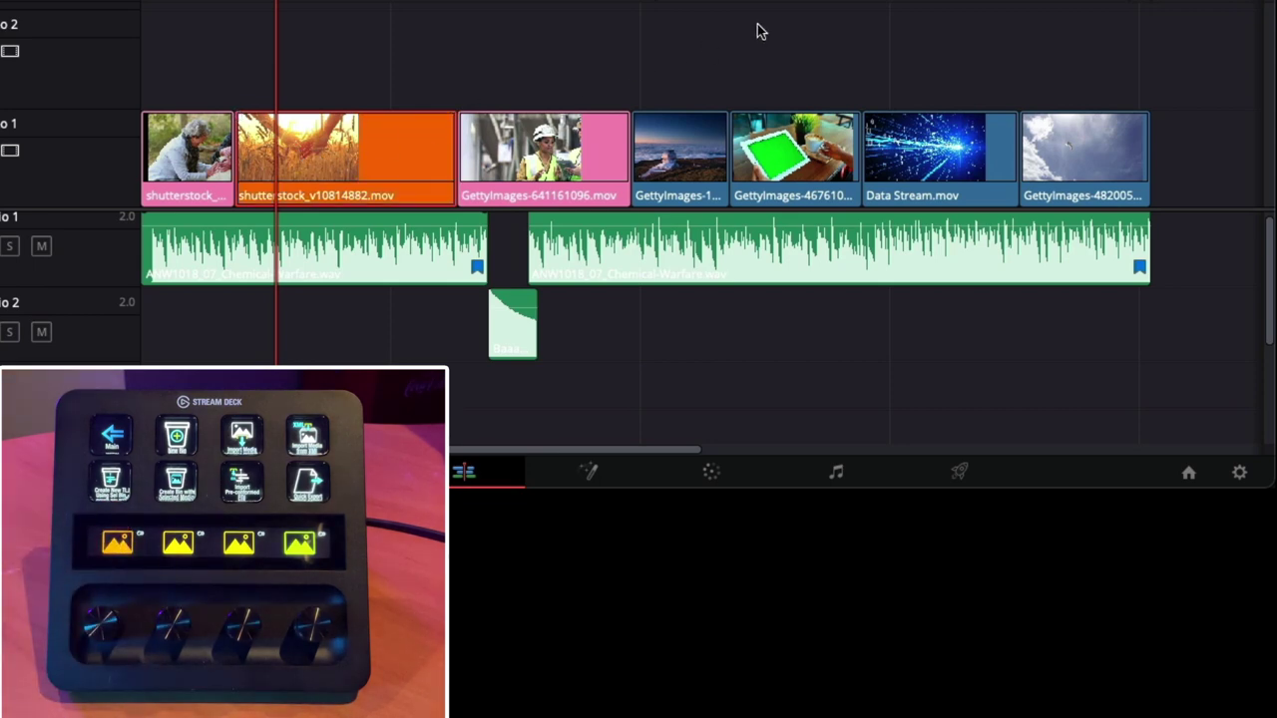
left_click(864, 2)
left_click(927, 123)
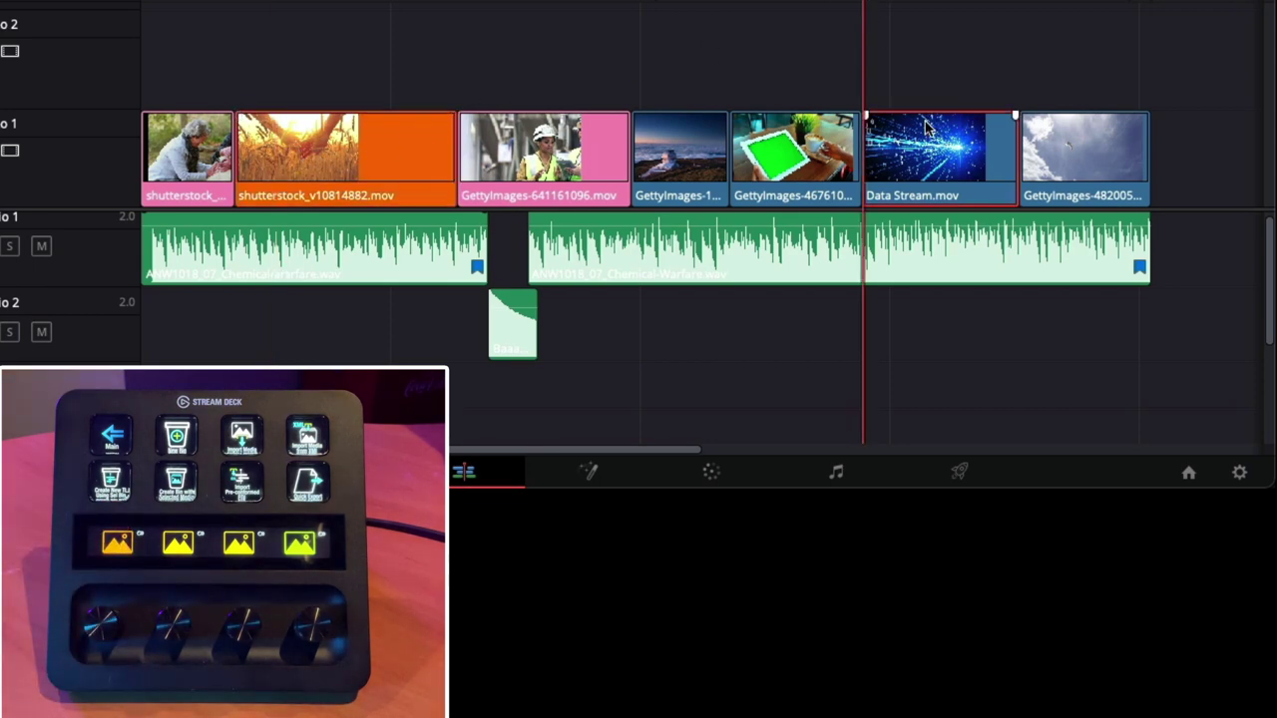
left_click(341, 167)
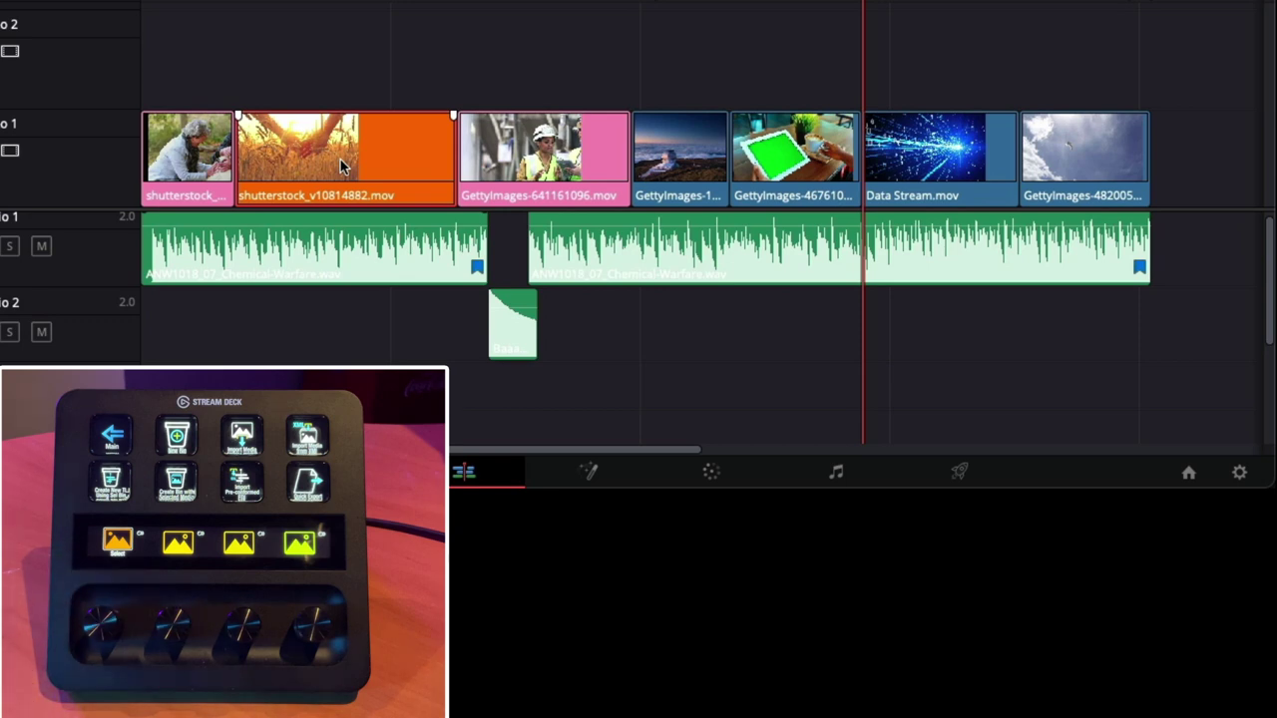
Color the last four timeline video clips lime green and, with the playhead at the timeline start, reselect them by color.
left_click_drag(1097, 80, 664, 197)
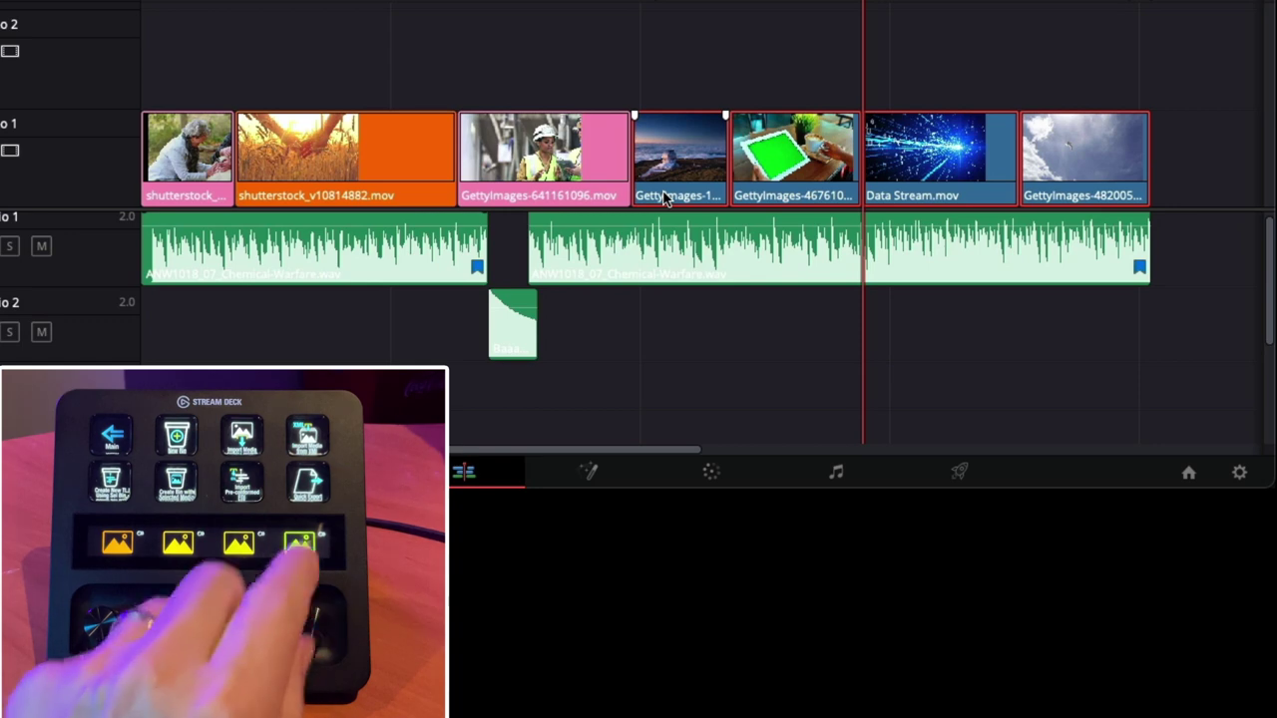
key("ctrl+alt+shift+4")
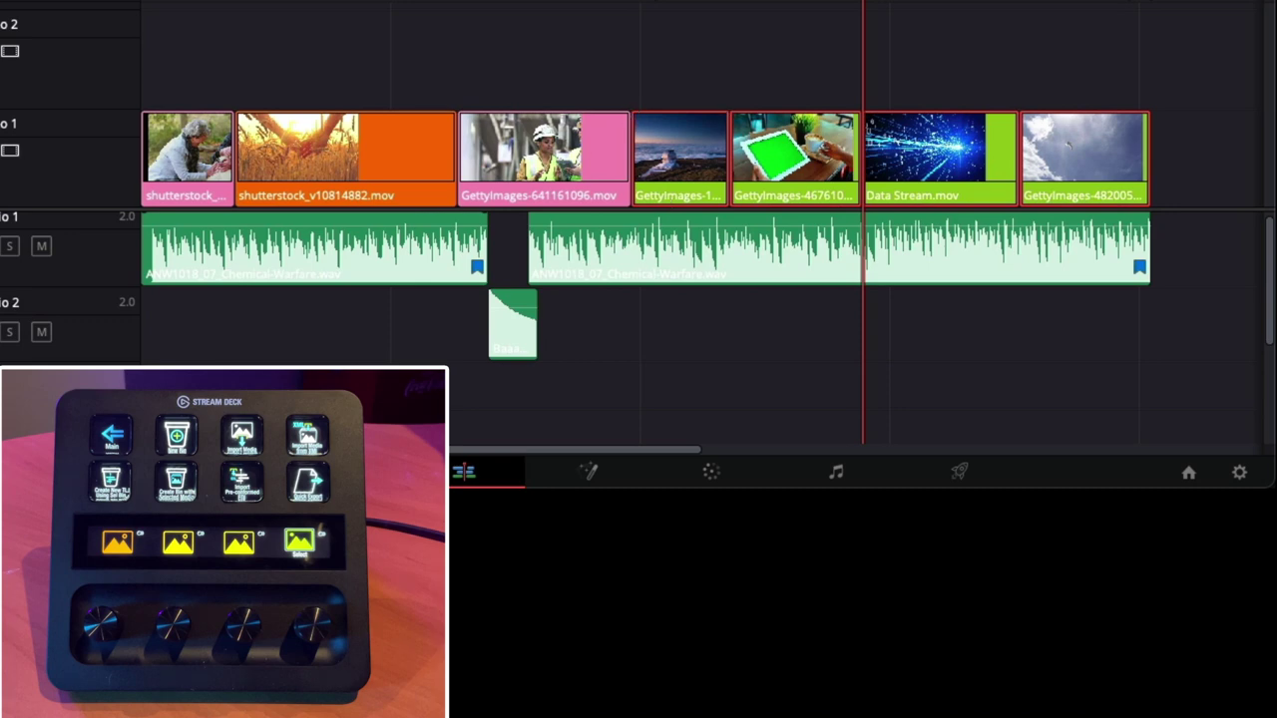
left_click_drag(291, 2, 141, 12)
left_click(200, 137)
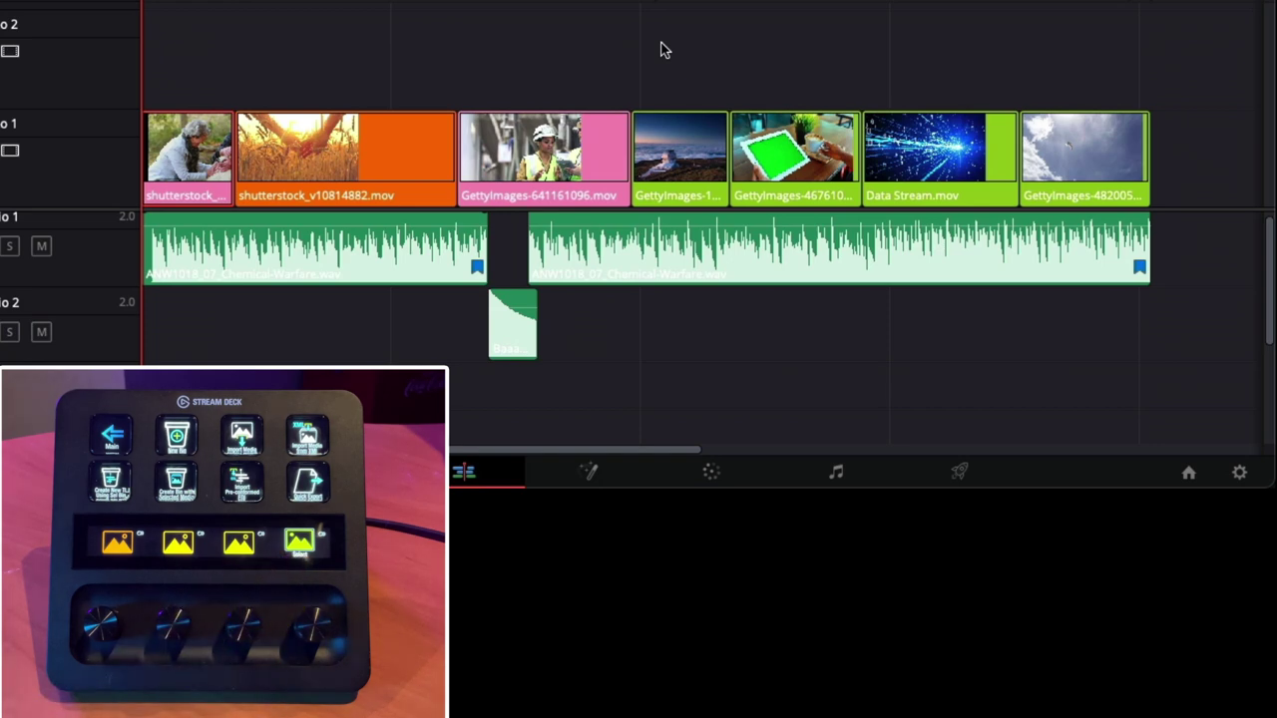
key("ctrl+alt+shift+4")
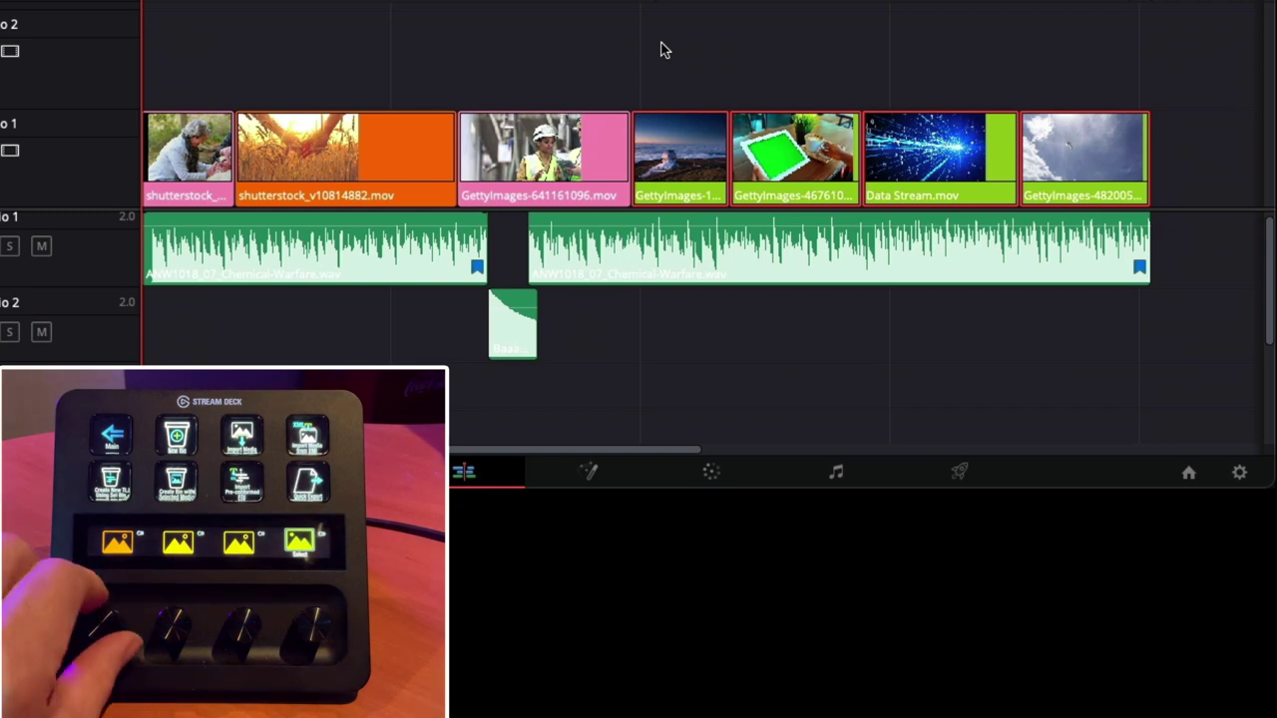
Step the playhead forward and backward through the first clip of the timeline.
key("Right")
key("Right")
key("Right")
key("Right")
key("Right")
key("Right")
key("Right")
key("Right")
key("Right")
key("Right")
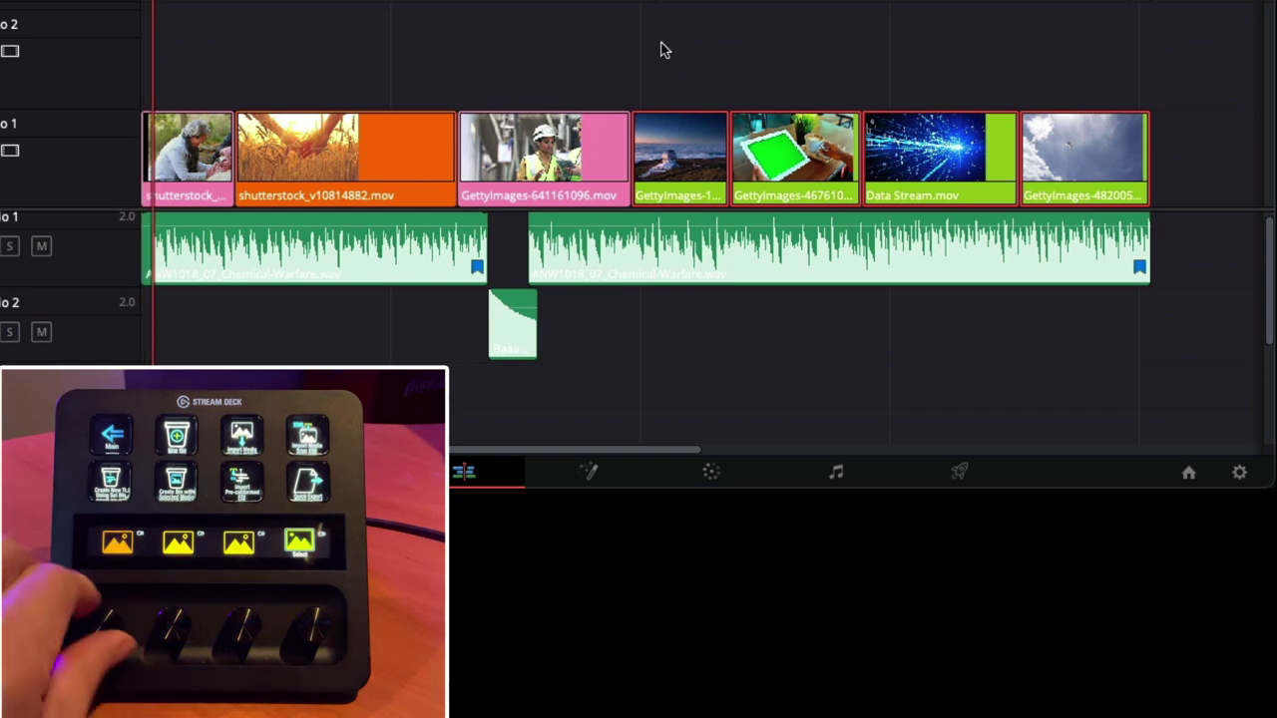
key("Right")
key("Right")
key("Right")
key("Right")
key("Left")
key("Left")
key("Left")
key("Left")
key("Left")
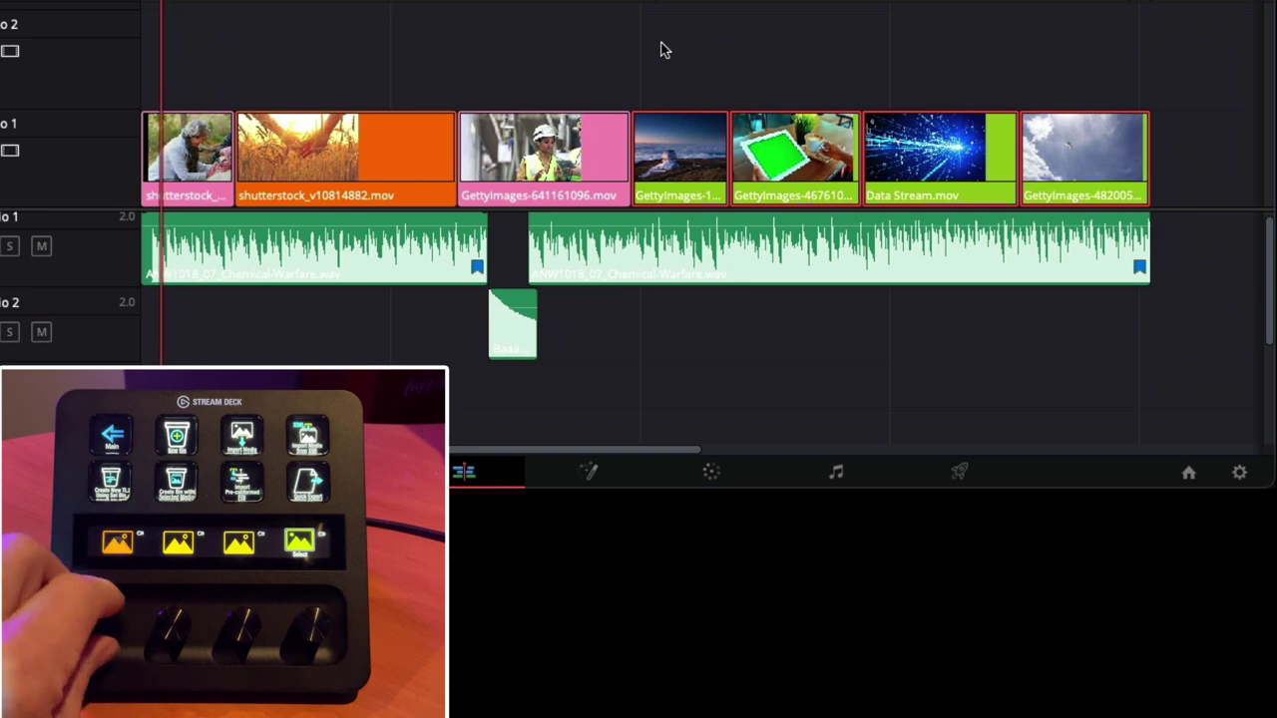
key("Right")
key("Right")
key("Right")
key("Right")
key("Right")
key("Right")
key("Left")
key("Left")
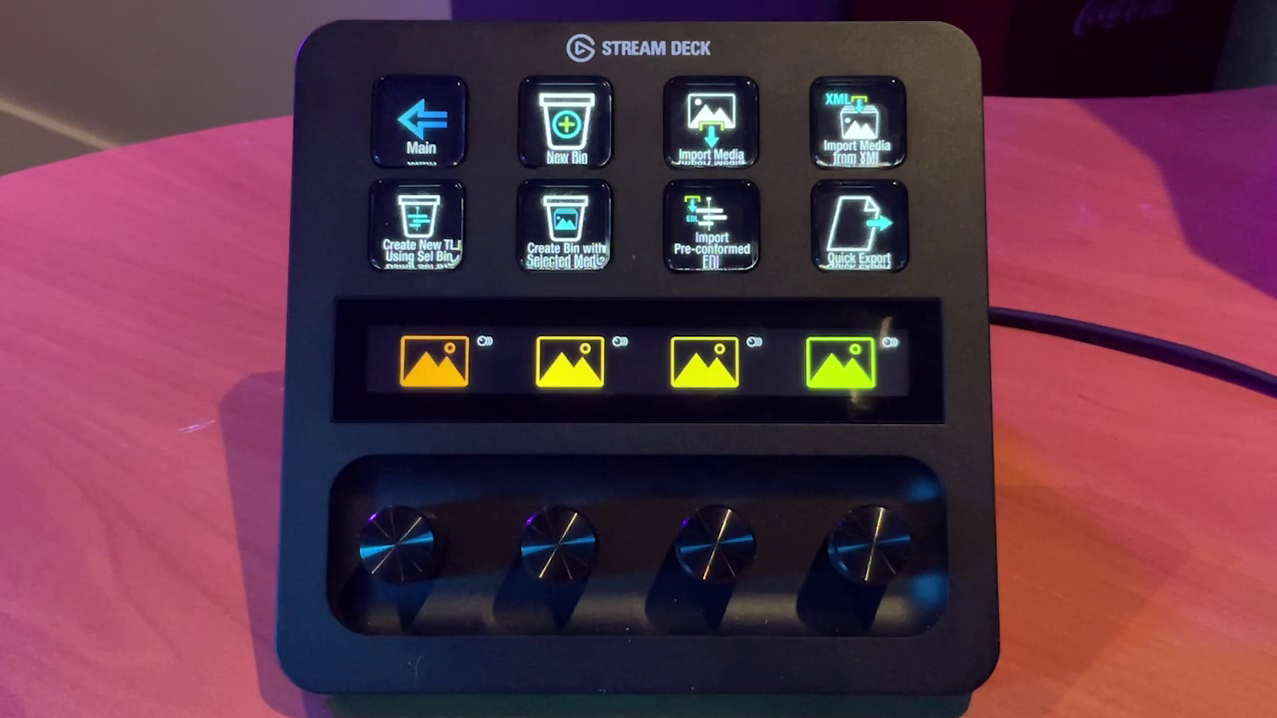
Switch the Stream Deck to the Davinci Main SD+ Mac profile and open the Davinci Editing SD+ Mac profile.
left_click(420, 122)
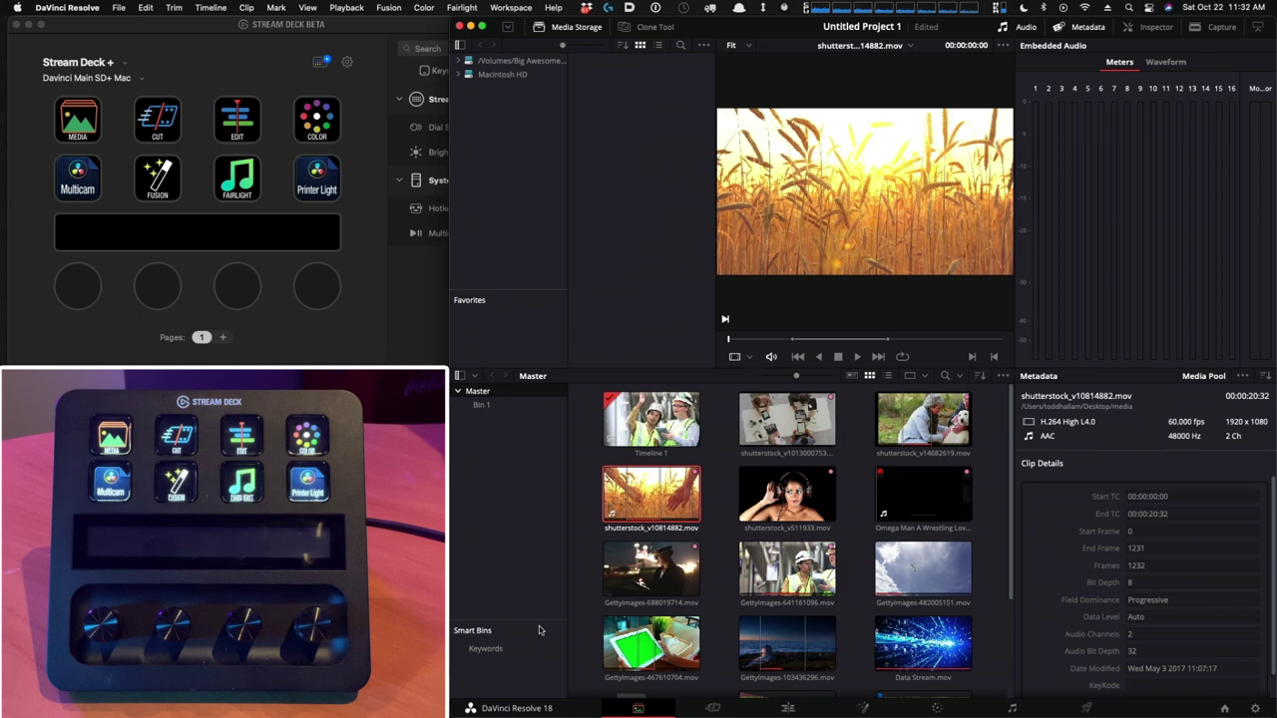
key("shift+4")
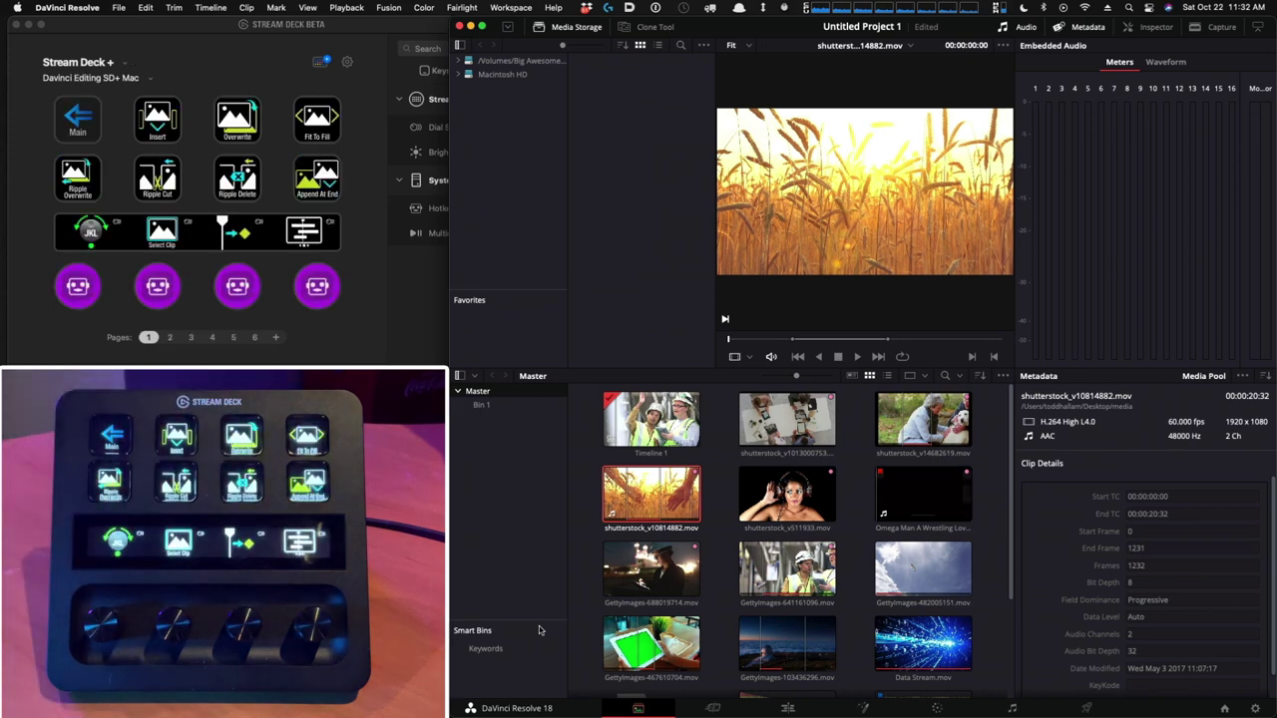